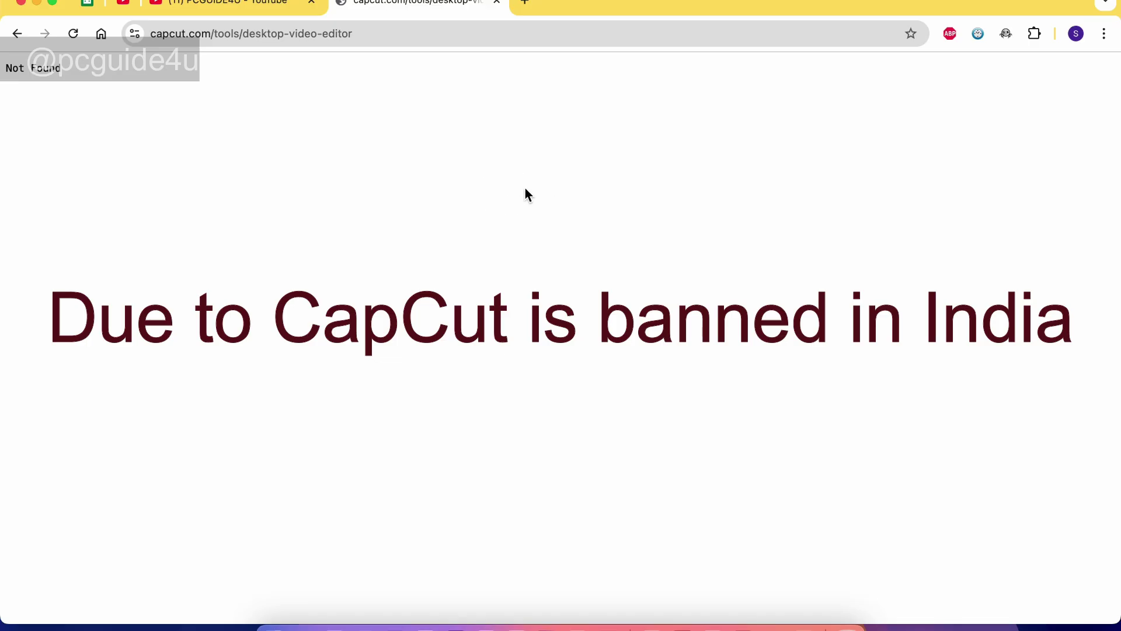
# Return to the 'download capcut for mac' results and bring up Launchpad
pyautogui.click(16, 34)
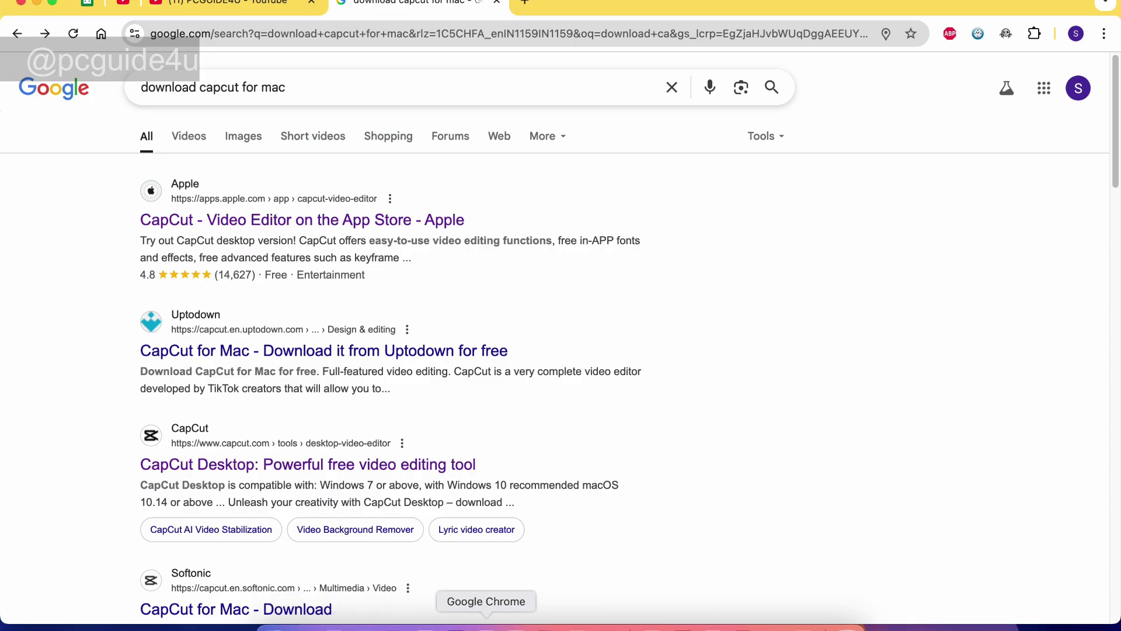
pyautogui.click(334, 624)
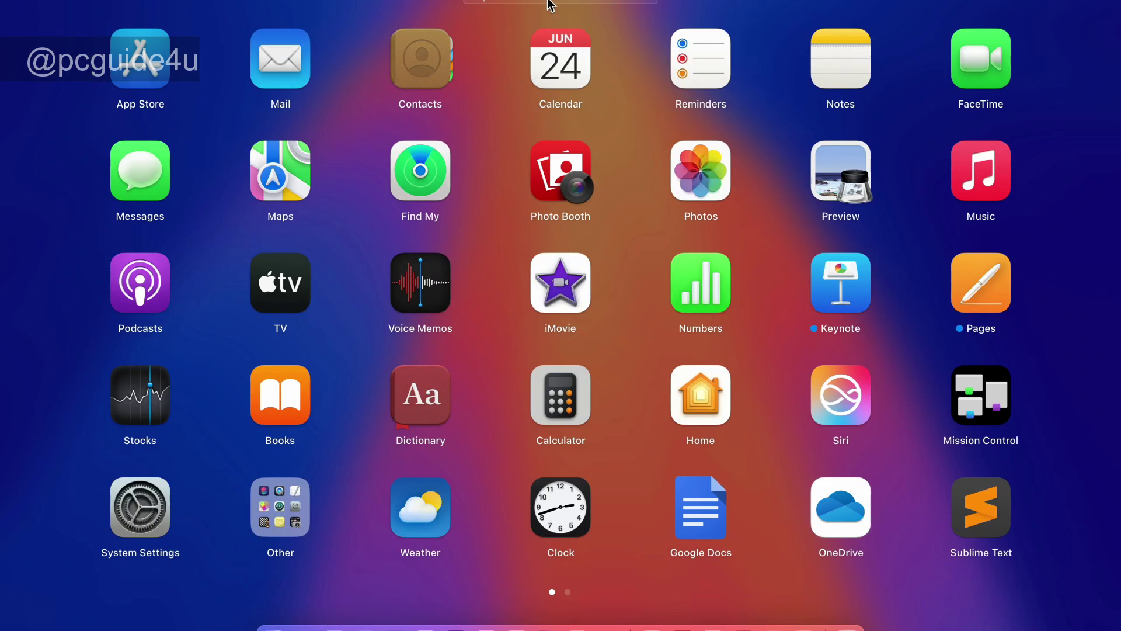
# Search the App Store for 'capcut', find no CapCut listed, and quit the App Store
pyautogui.click(140, 59)
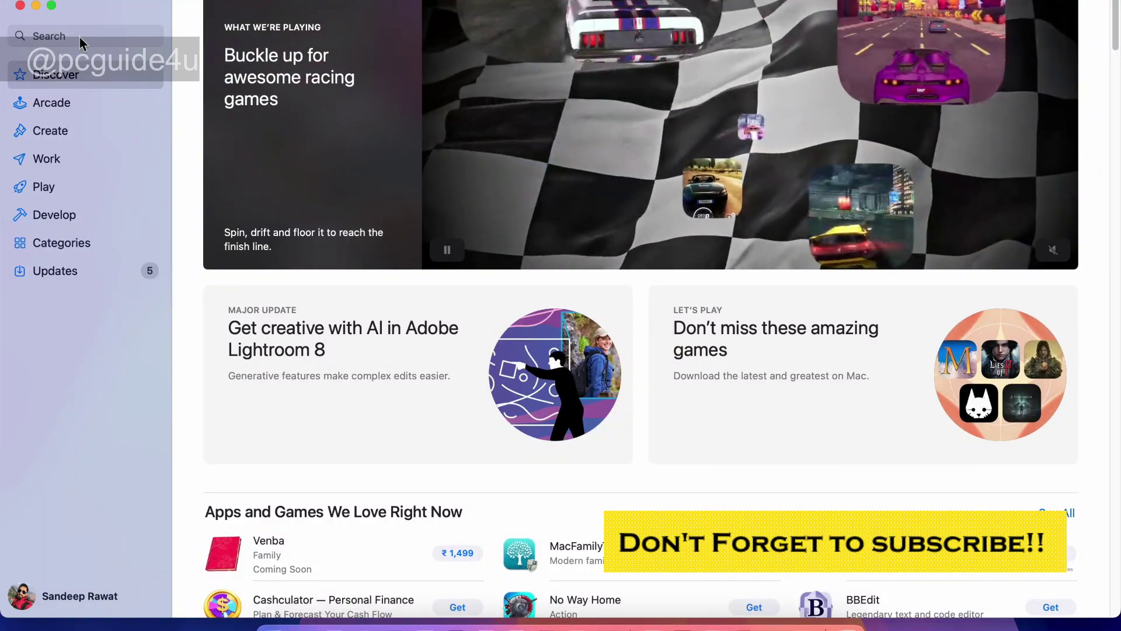
pyautogui.click(80, 37)
pyautogui.write('capcut')
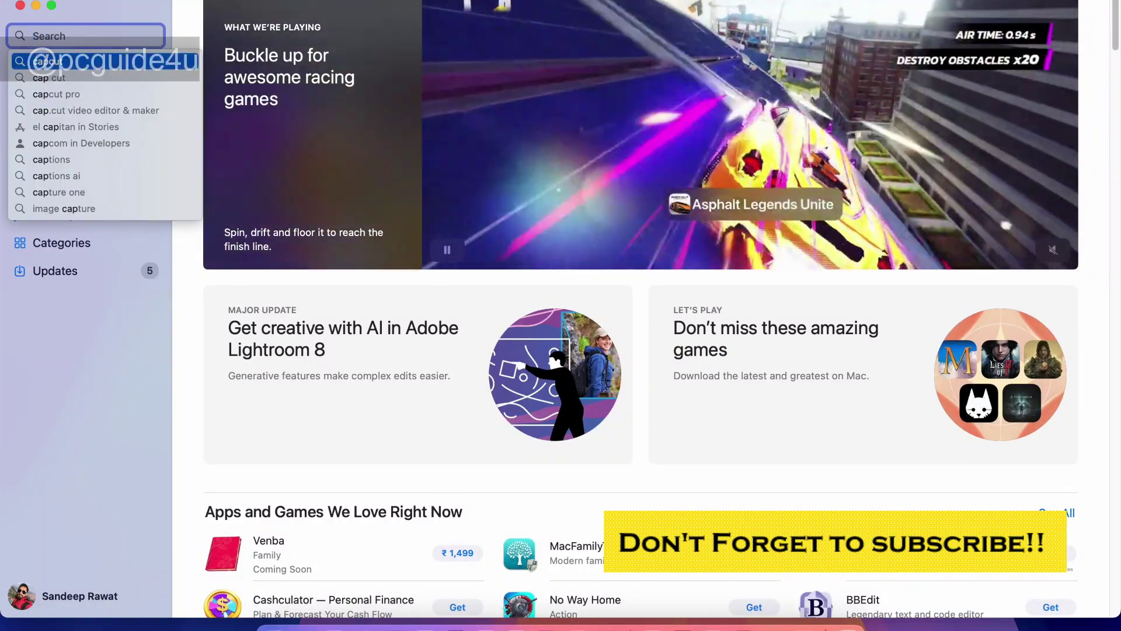
pyautogui.press('Return')
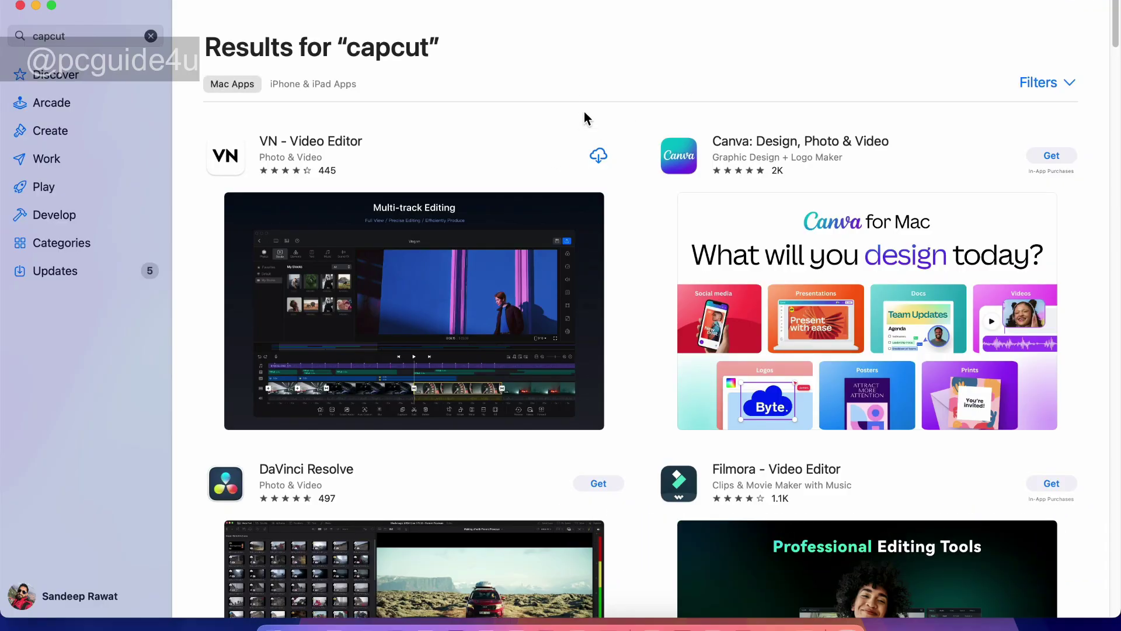
pyautogui.click(66, 2)
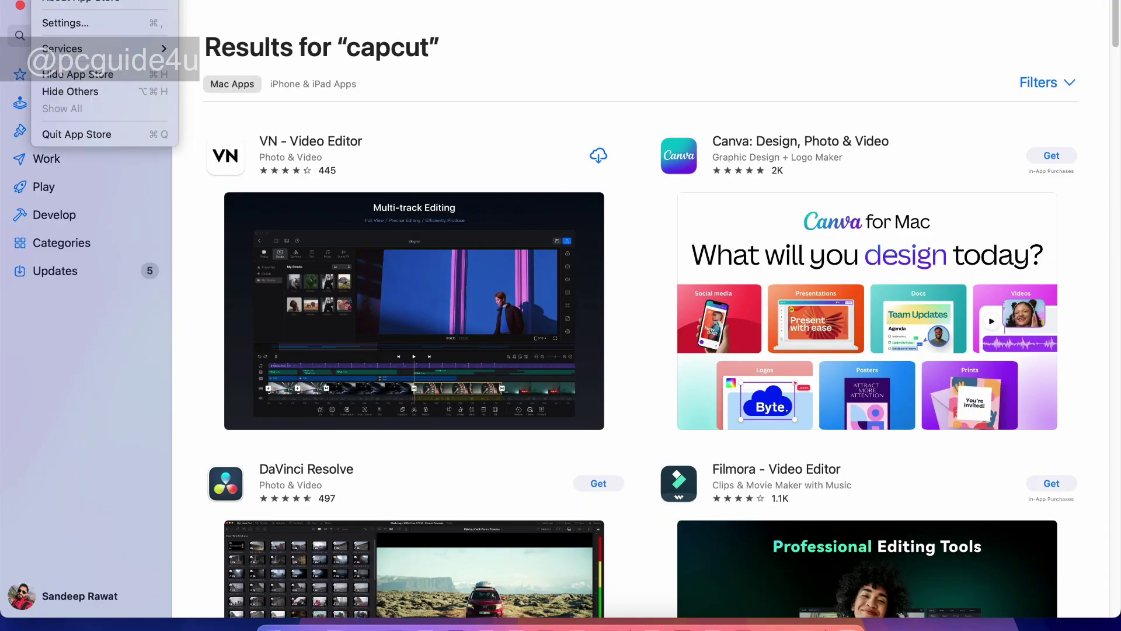
pyautogui.click(92, 137)
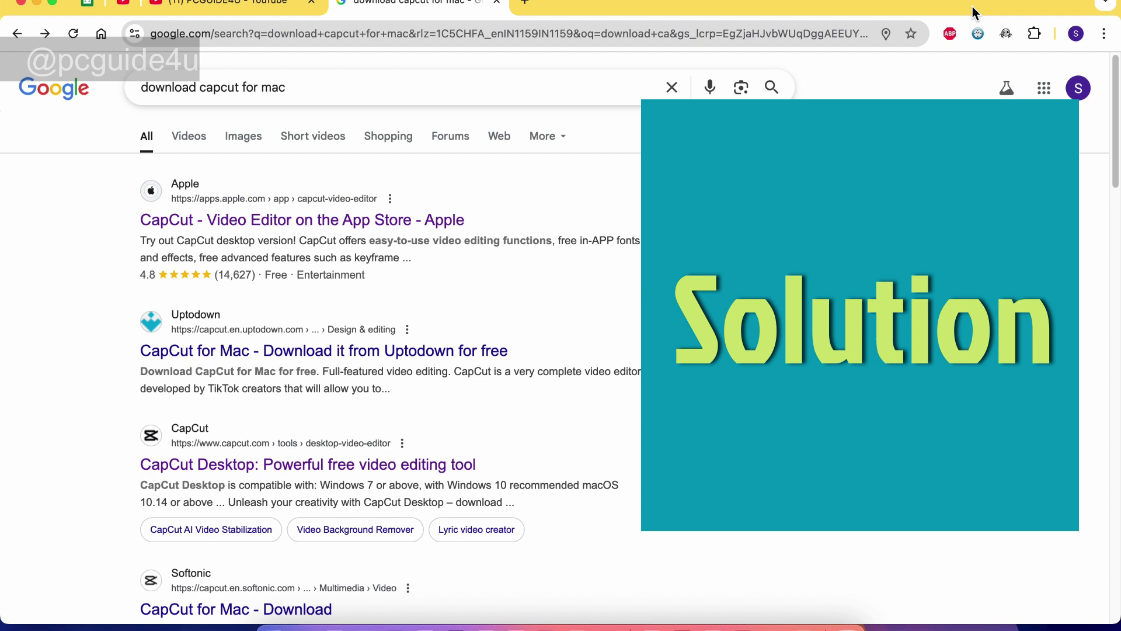
# Reach the Chrome Web Store from the Chrome menu and search it for 'vpn'
pyautogui.click(1106, 39)
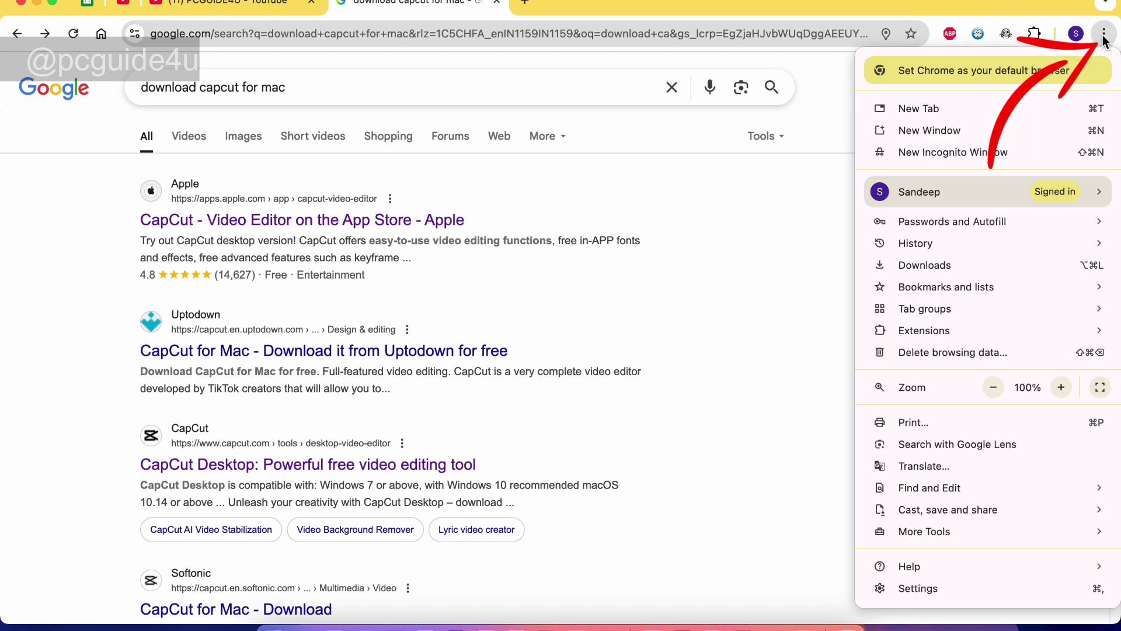
pyautogui.moveTo(923, 330)
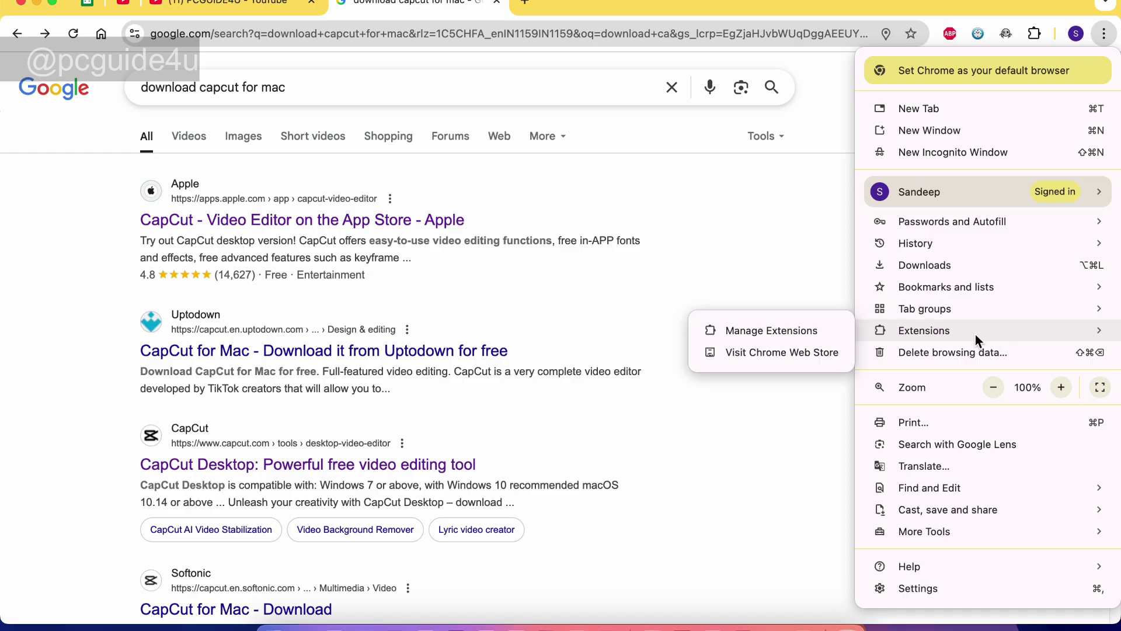
pyautogui.click(778, 353)
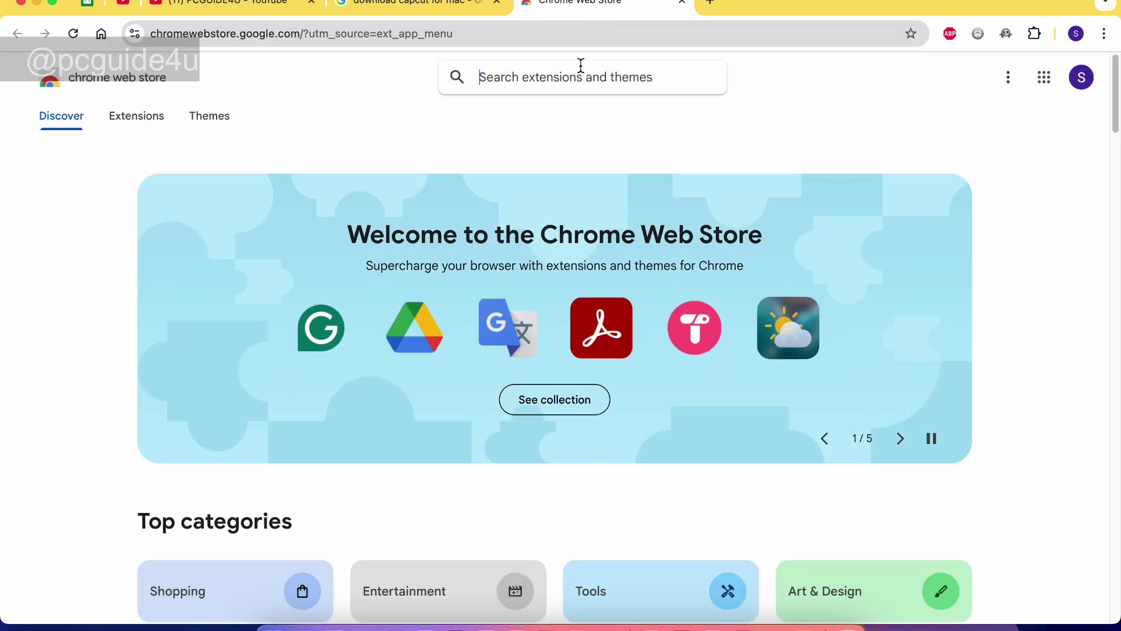
pyautogui.write('vpn')
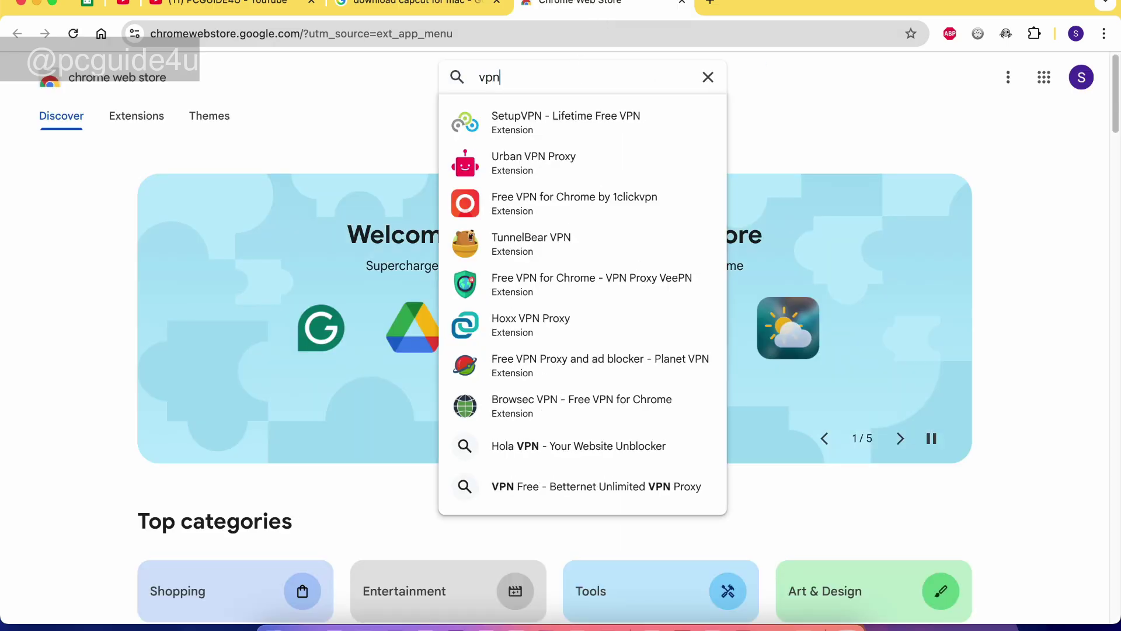
pyautogui.press('Return')
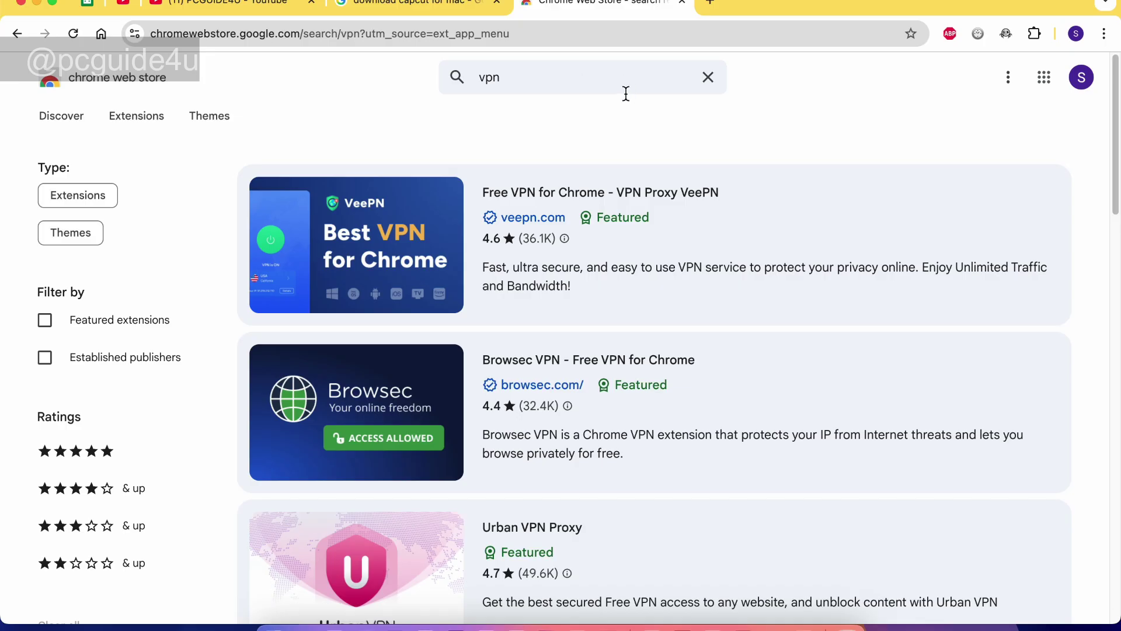
pyautogui.scroll(-5, 558, 321)
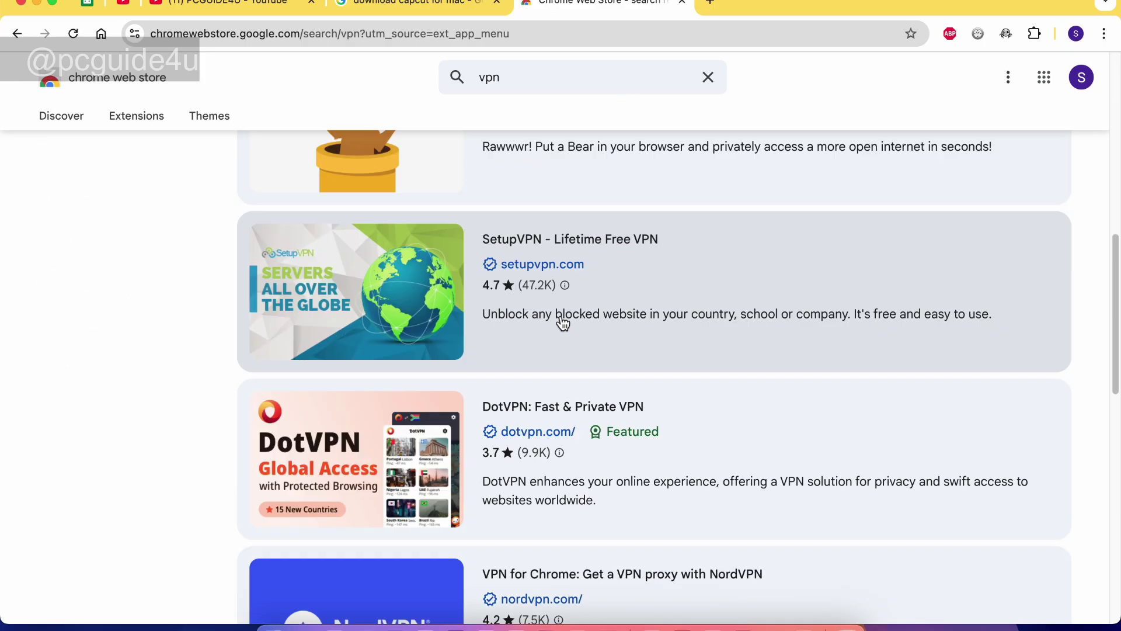
pyautogui.scroll(10, 563, 351)
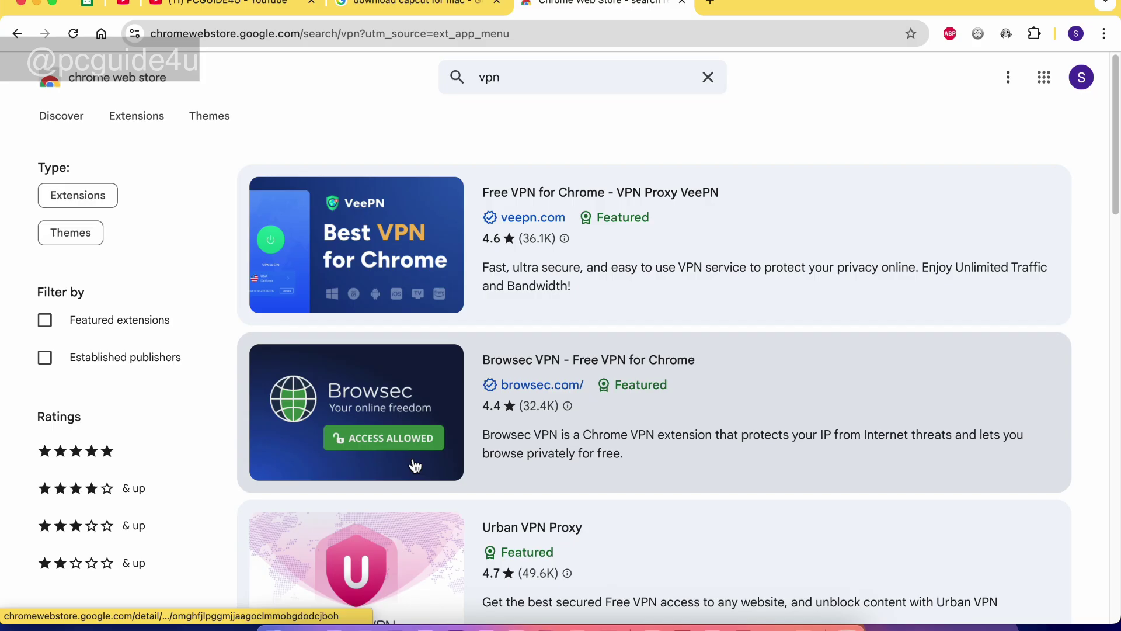
# Add the Browsec VPN extension to Chrome and confirm the installation
pyautogui.click(383, 410)
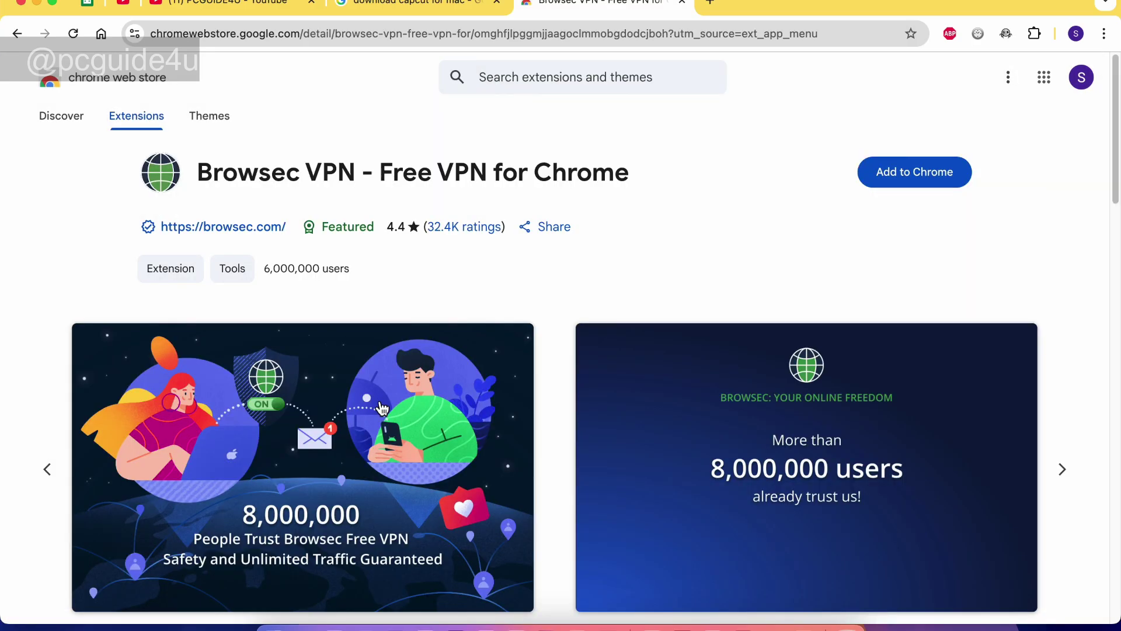
pyautogui.click(904, 177)
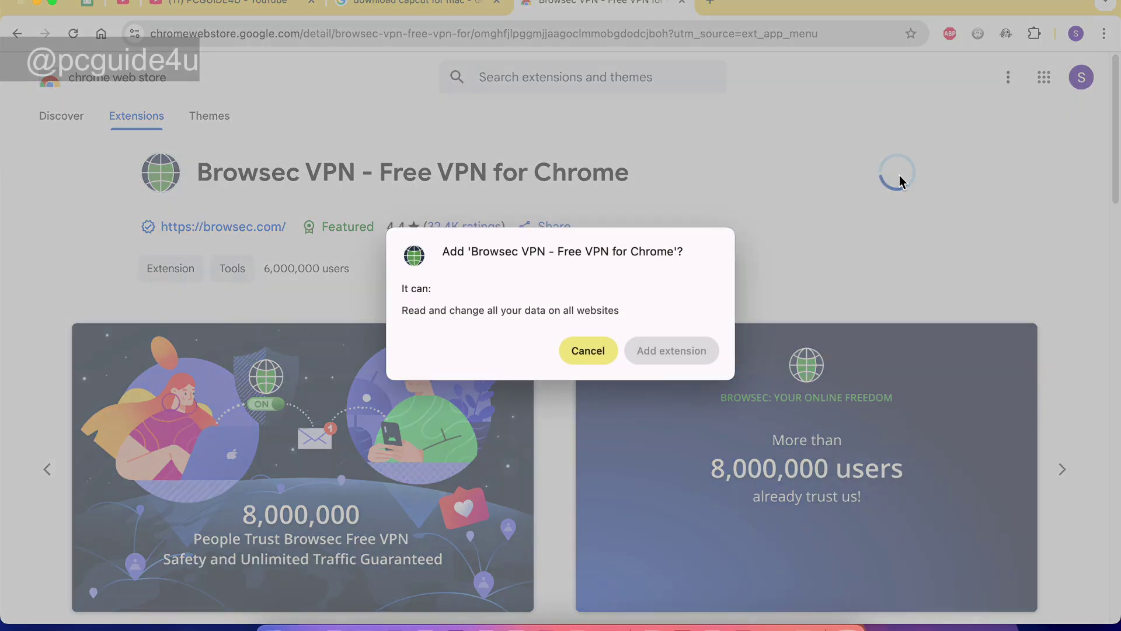
pyautogui.click(672, 343)
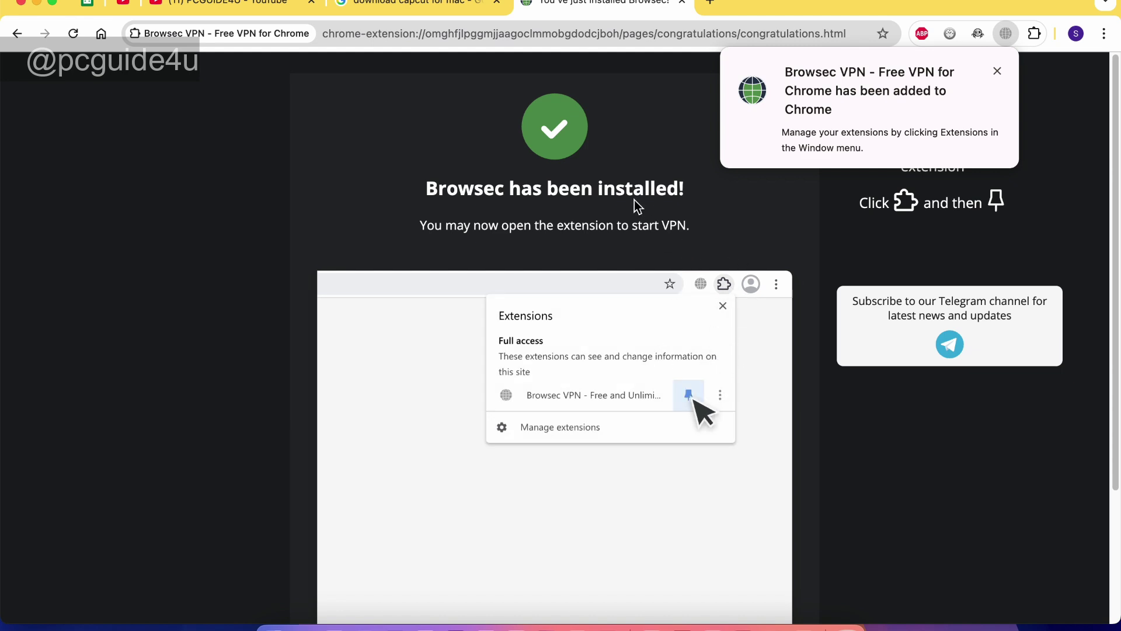
# Pin Browsec VPN to the Chrome toolbar and bring up its popup with the terms prompt
pyautogui.moveTo(438, 188); pyautogui.dragTo(696, 196)
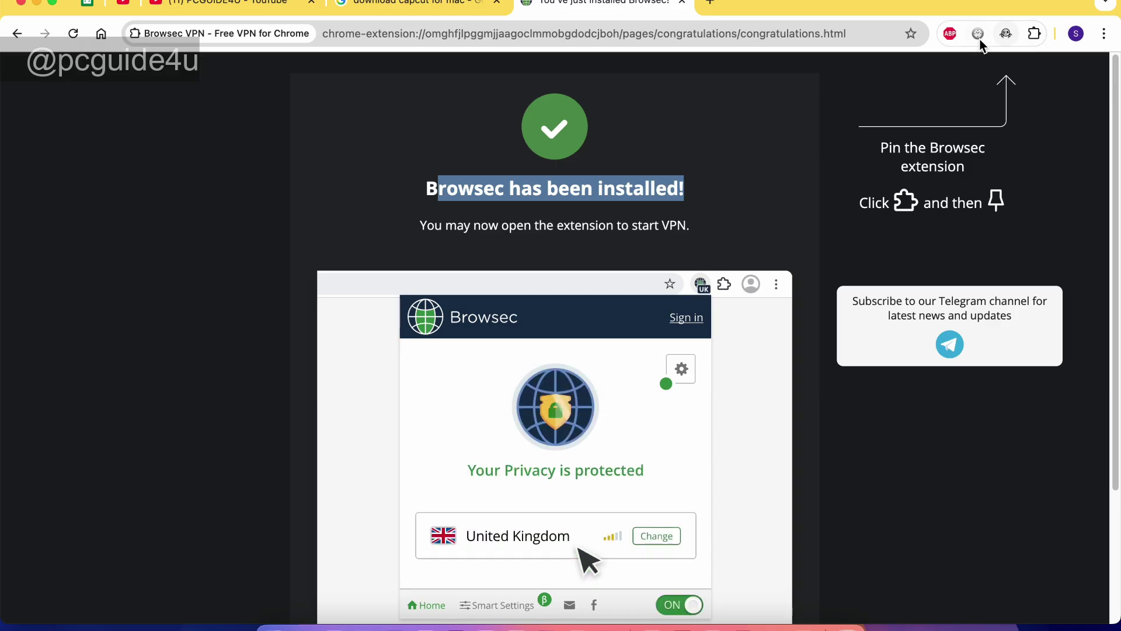
pyautogui.click(1037, 35)
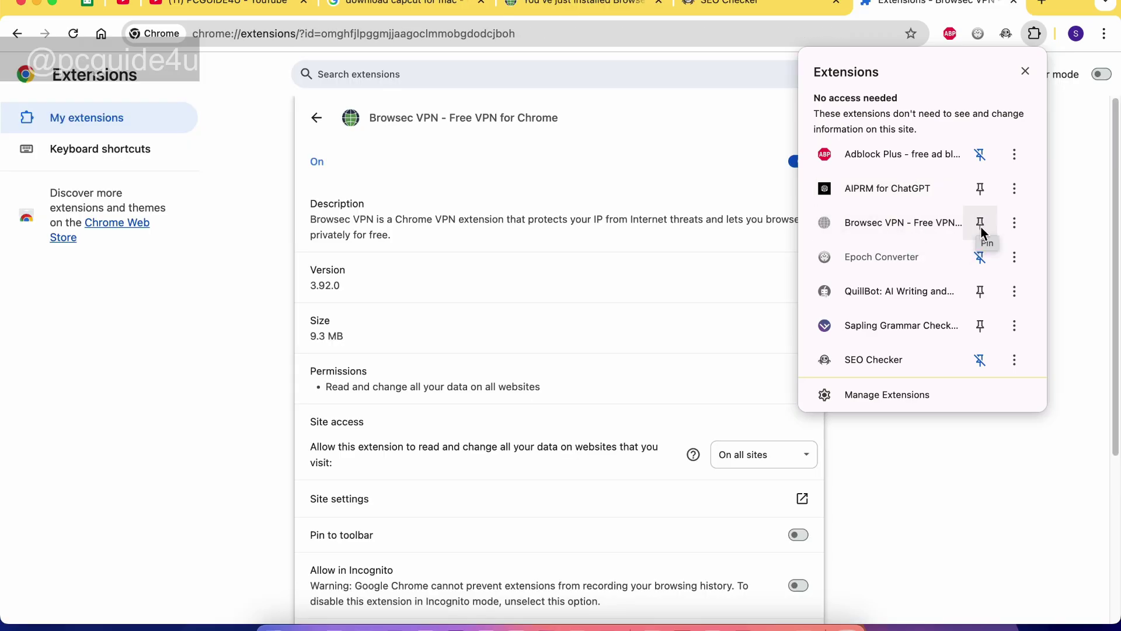
pyautogui.click(980, 223)
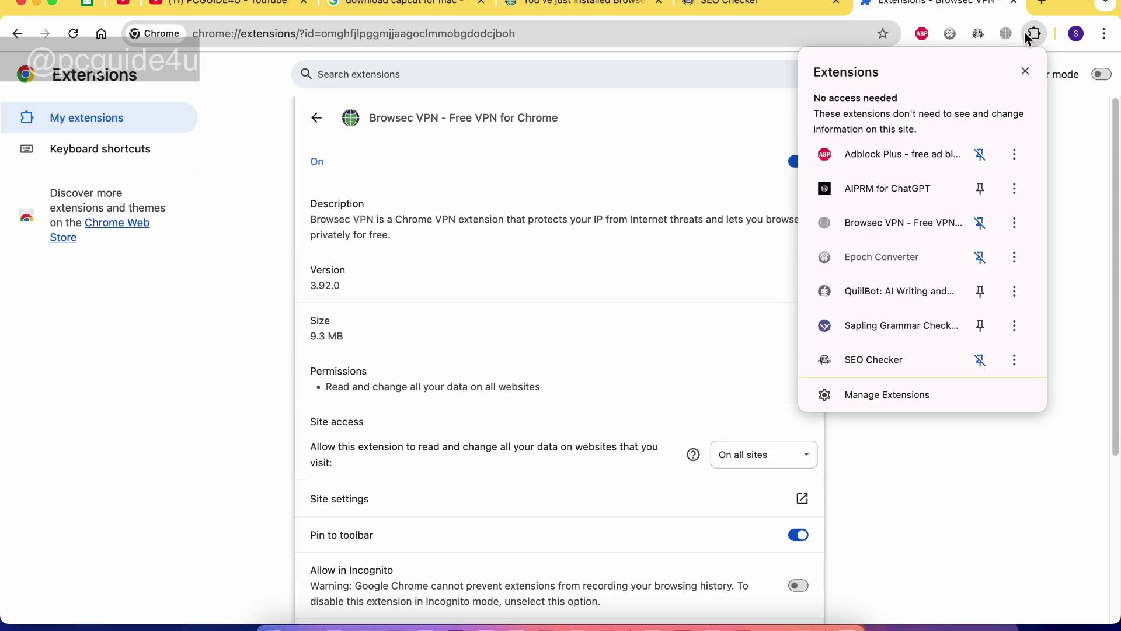
pyautogui.click(1006, 35)
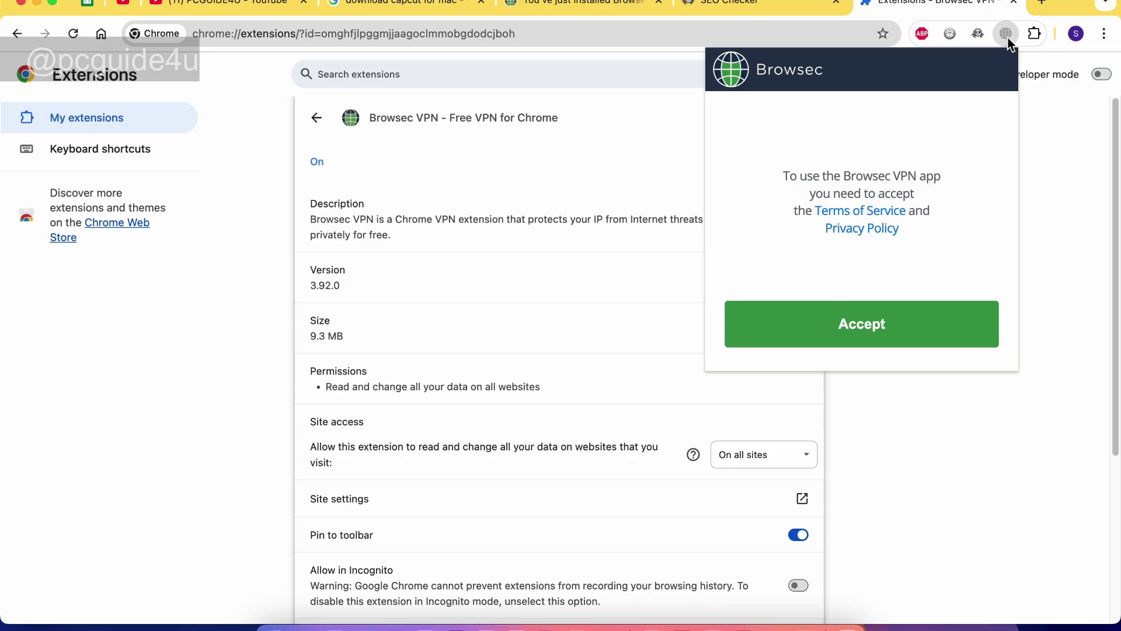
# Accept Browsec's terms, connect the VPN with Singapore as the virtual location, and dismiss the popup
pyautogui.click(875, 330)
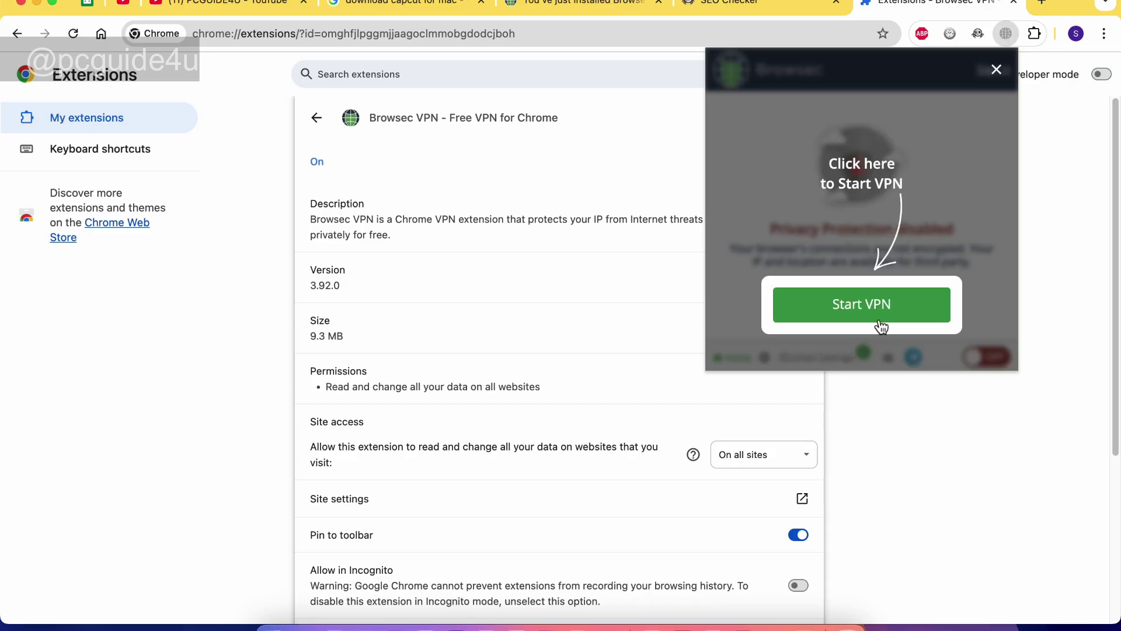
pyautogui.click(872, 314)
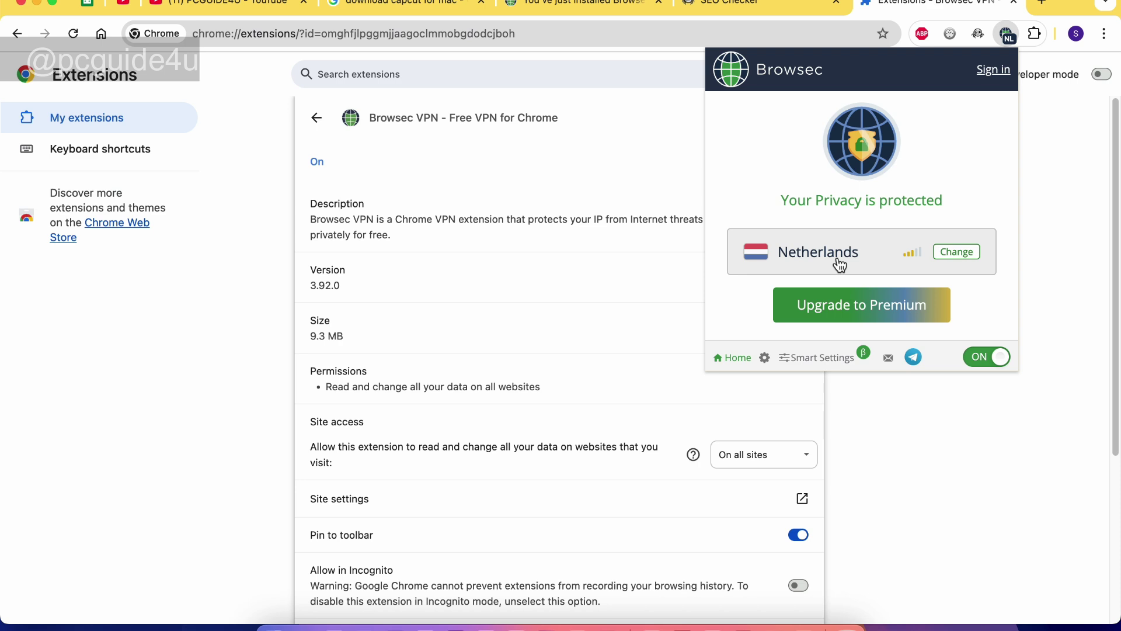
pyautogui.click(871, 258)
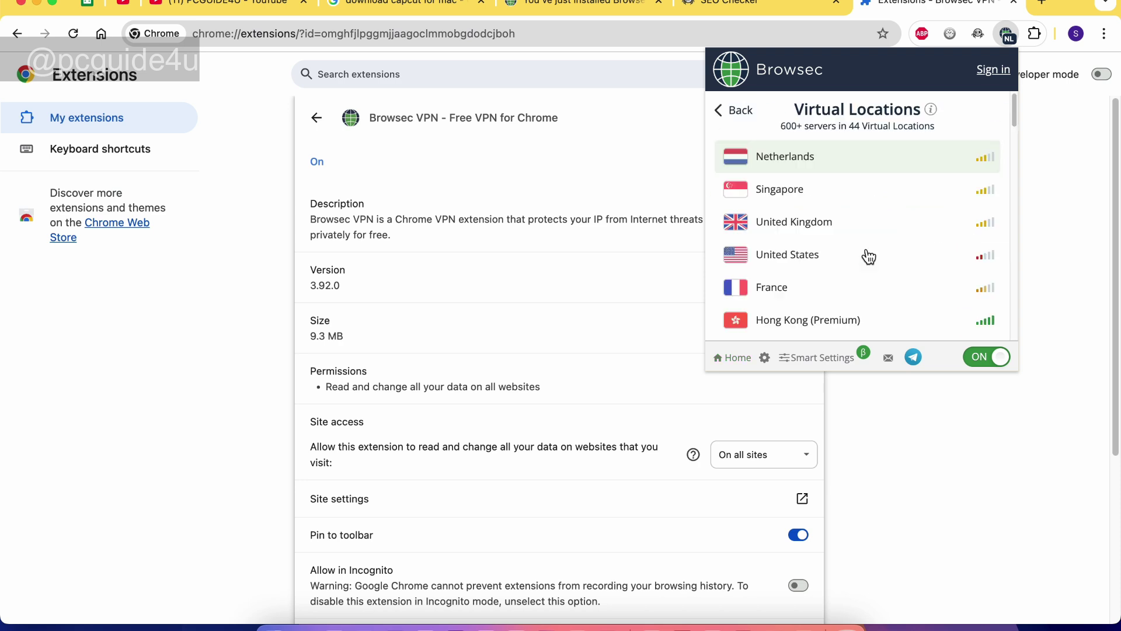
pyautogui.scroll(-1, 845, 244)
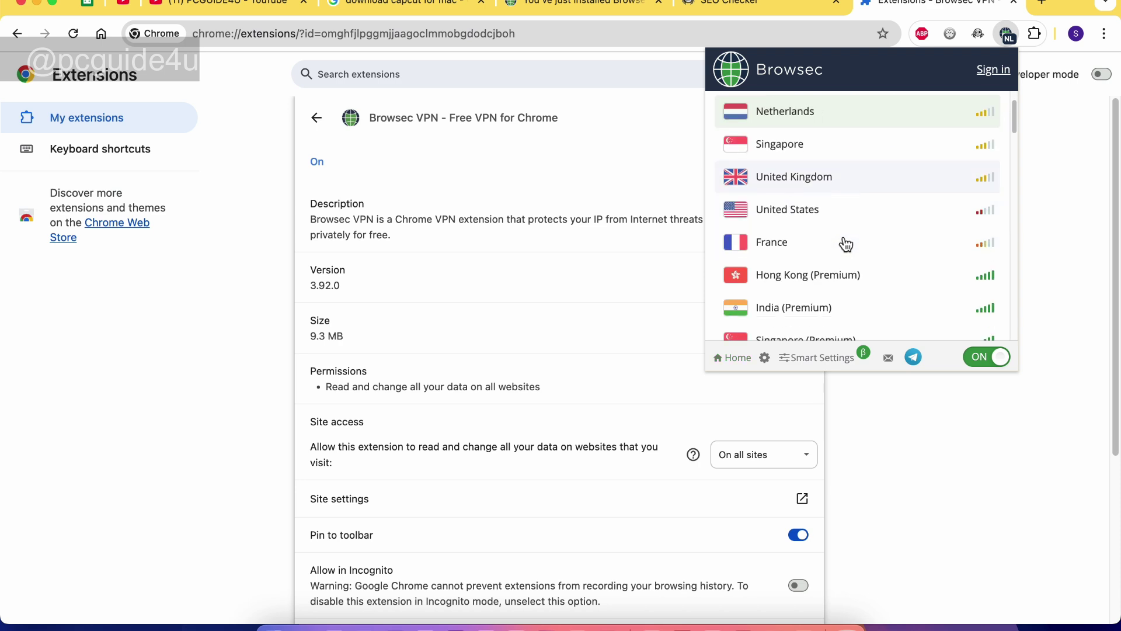
pyautogui.scroll(-2, 845, 243)
pyautogui.scroll(-2, 844, 244)
pyautogui.scroll(-2, 846, 244)
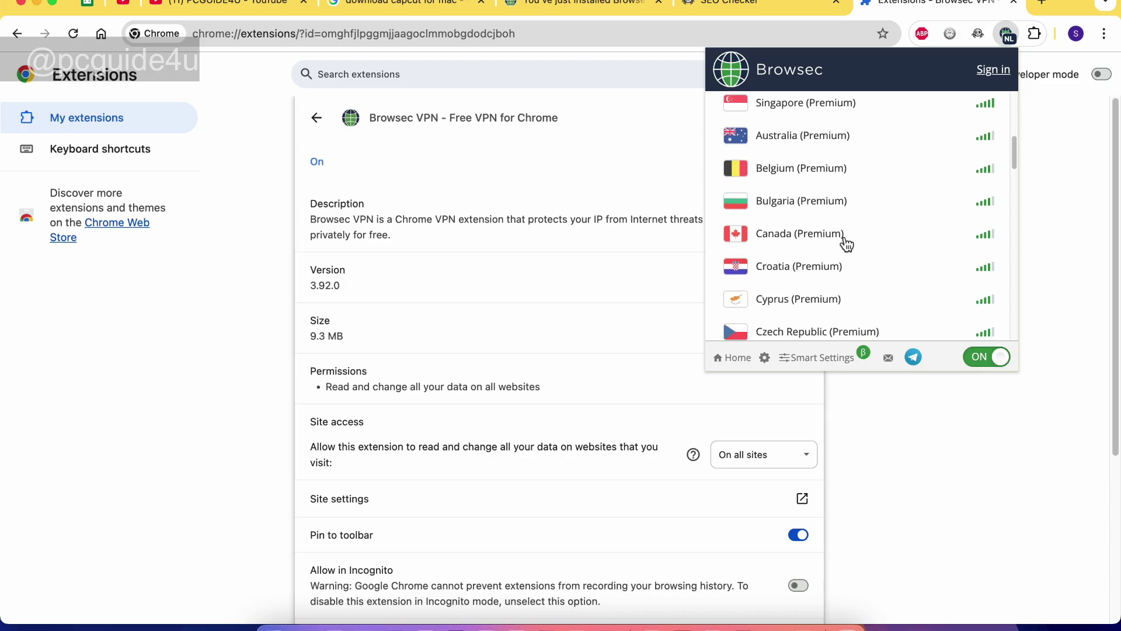
pyautogui.scroll(1, 845, 243)
pyautogui.scroll(1, 832, 236)
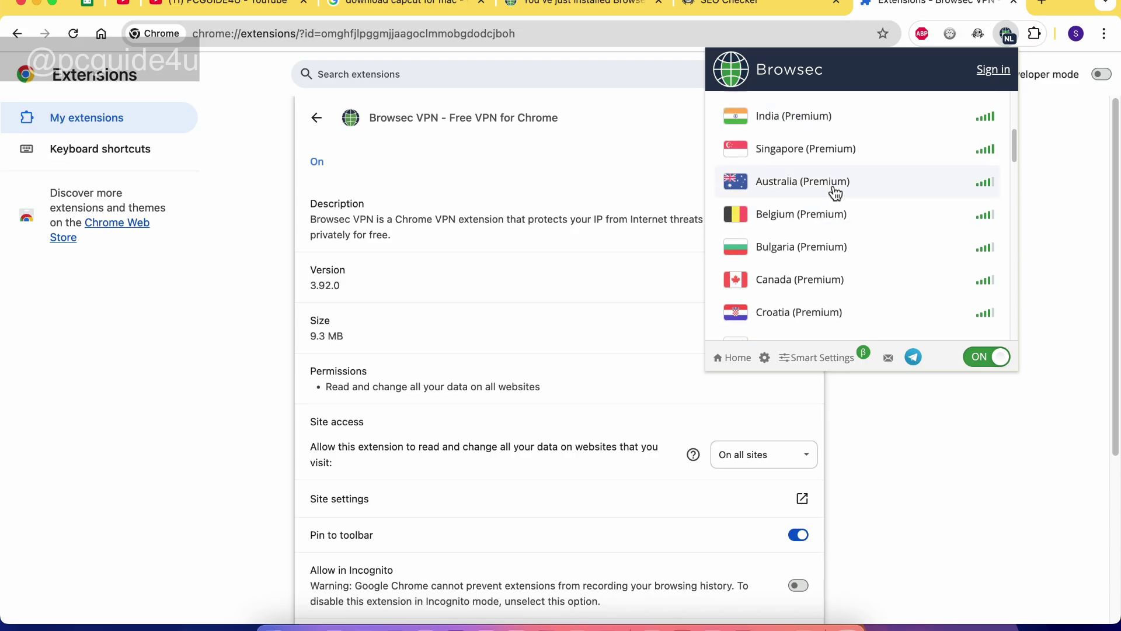
pyautogui.scroll(1, 834, 194)
pyautogui.scroll(2, 845, 205)
pyautogui.scroll(2, 848, 205)
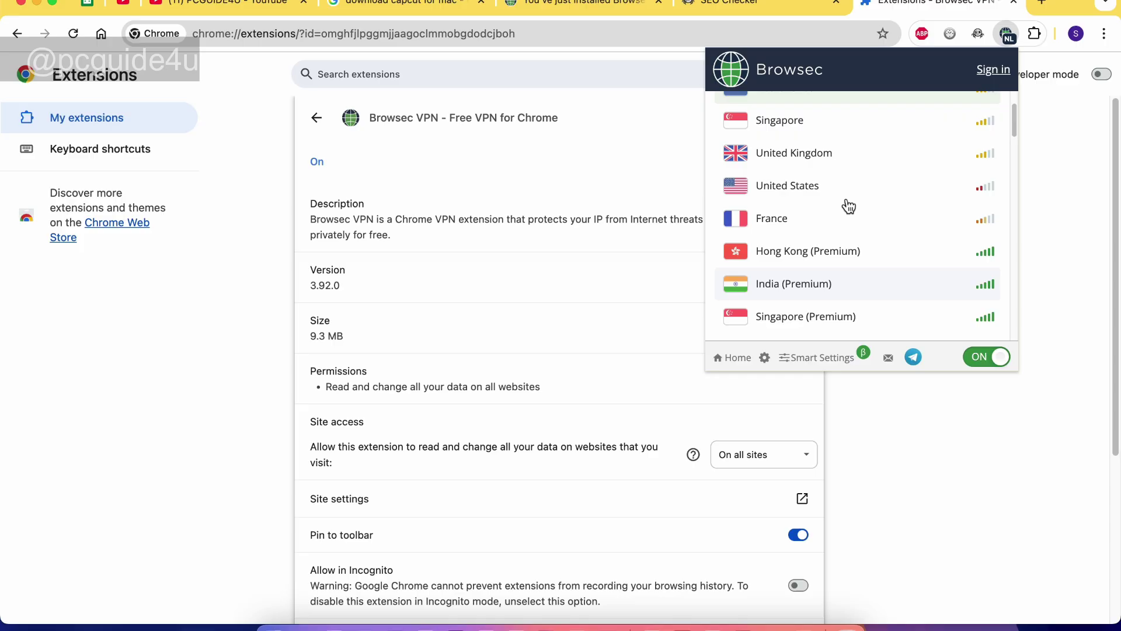
pyautogui.scroll(1, 858, 160)
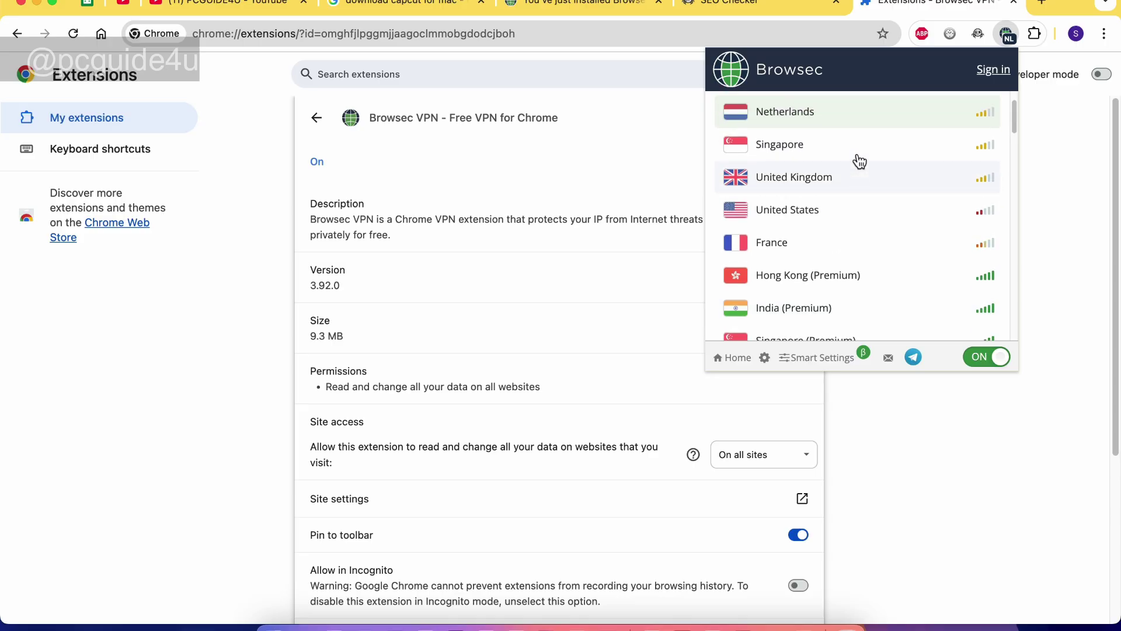
pyautogui.scroll(1, 858, 159)
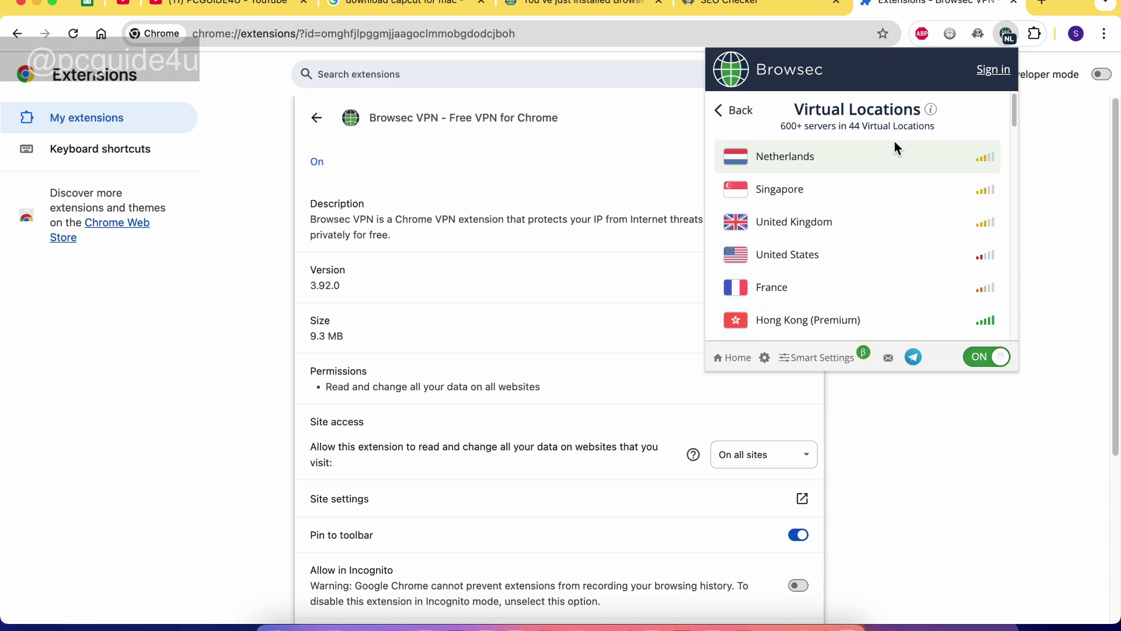
pyautogui.click(830, 200)
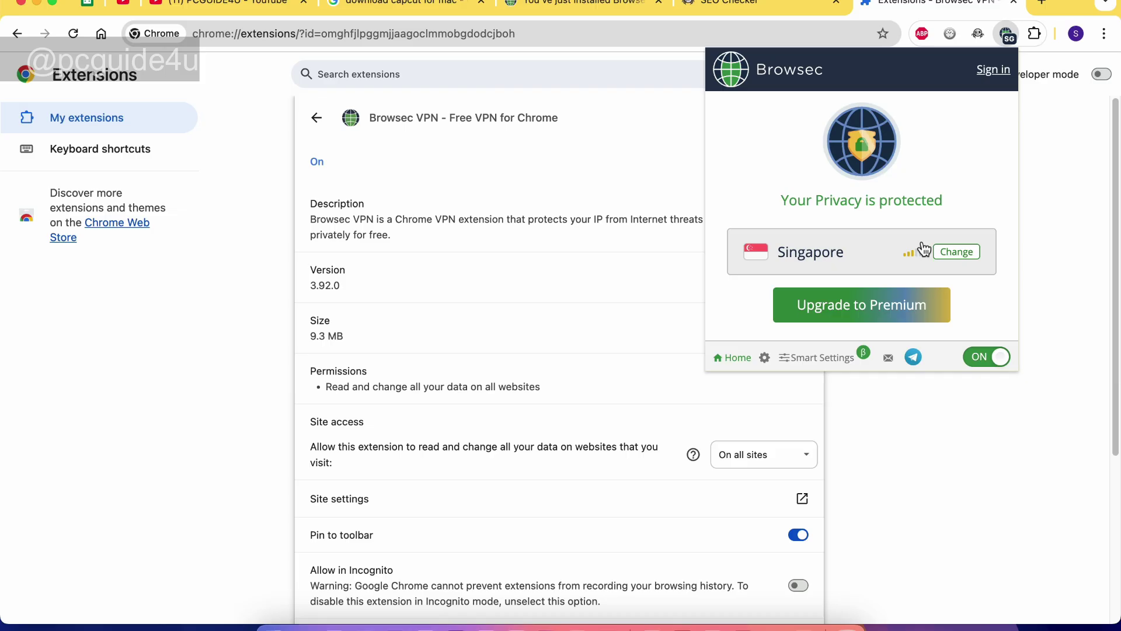
pyautogui.click(944, 7)
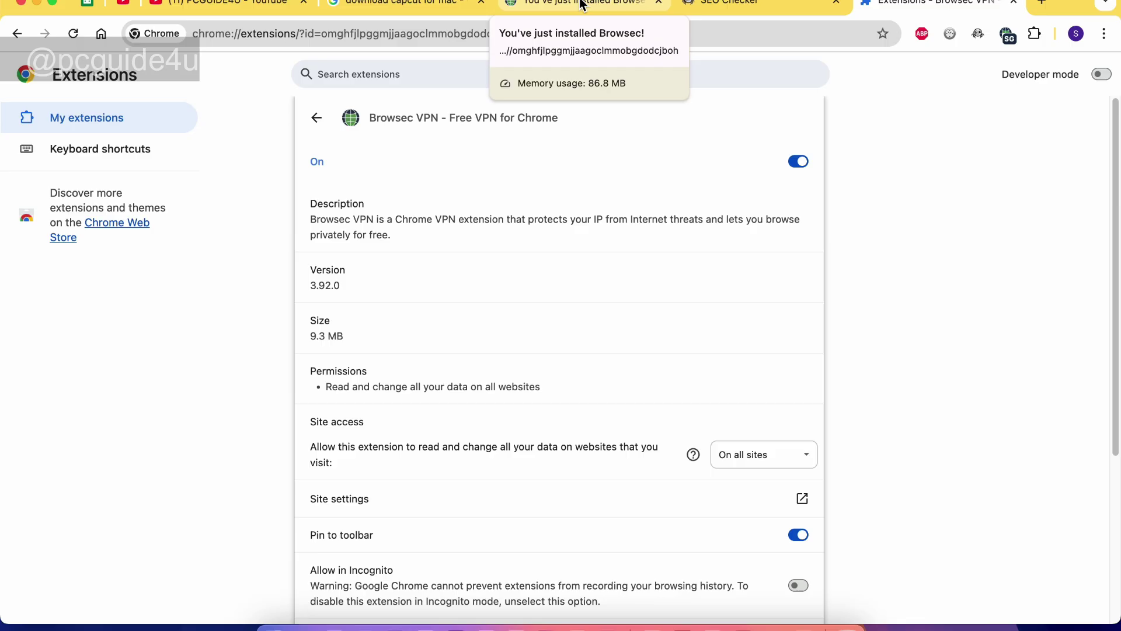
# Download the CapCut for Mac installer and mount its .dmg from Chrome's downloads
pyautogui.click(390, 4)
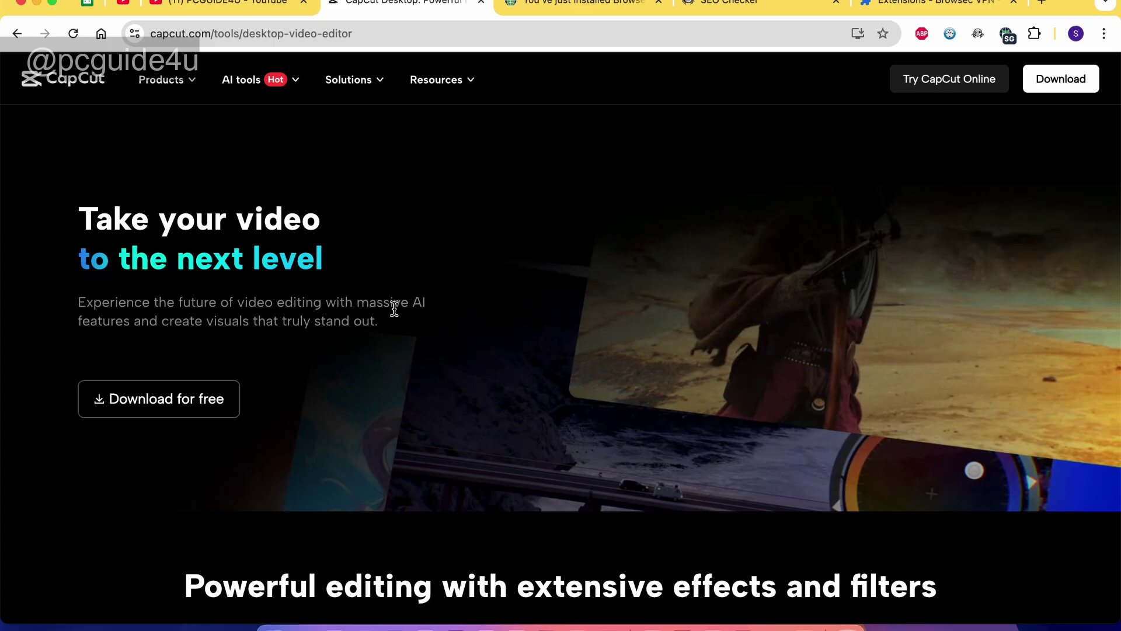
pyautogui.scroll(-5, 320, 335)
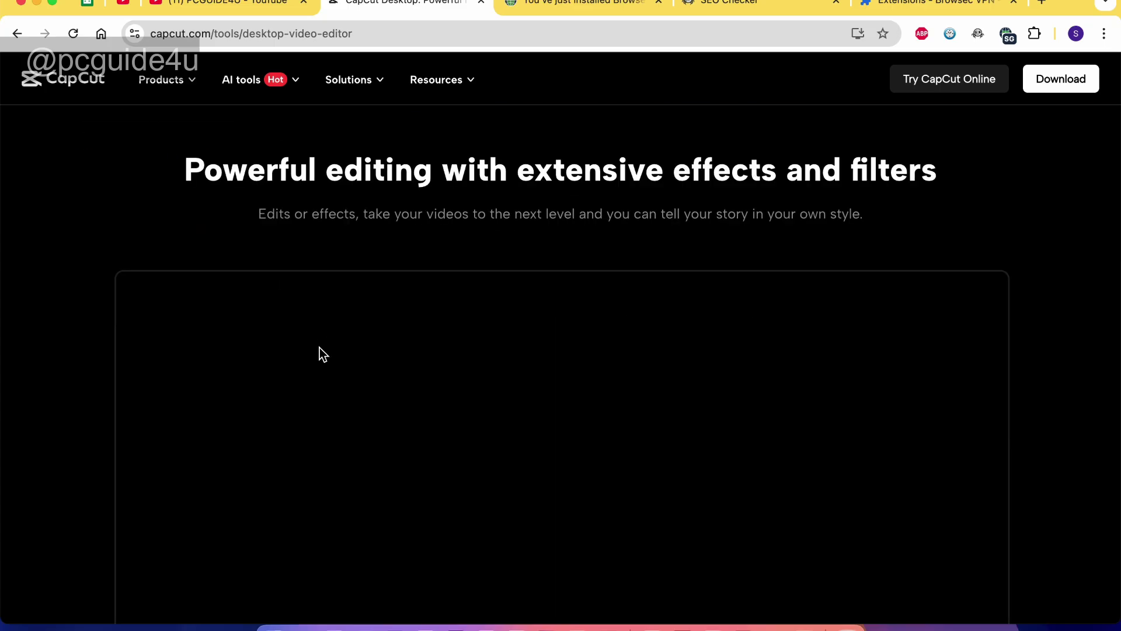
pyautogui.scroll(5, 320, 351)
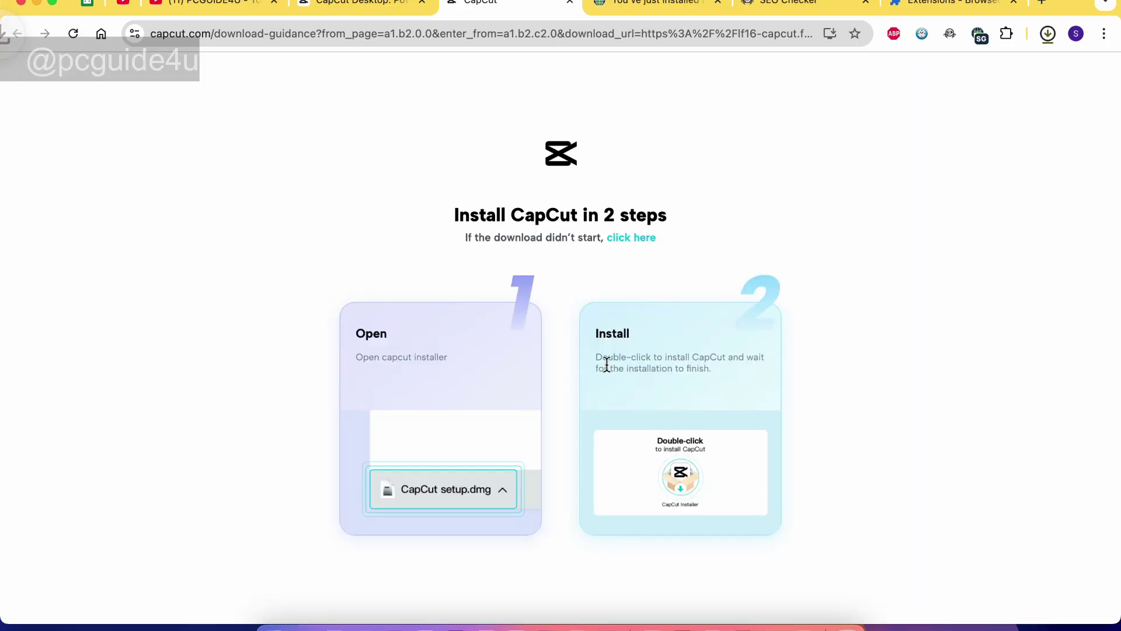
pyautogui.click(1048, 35)
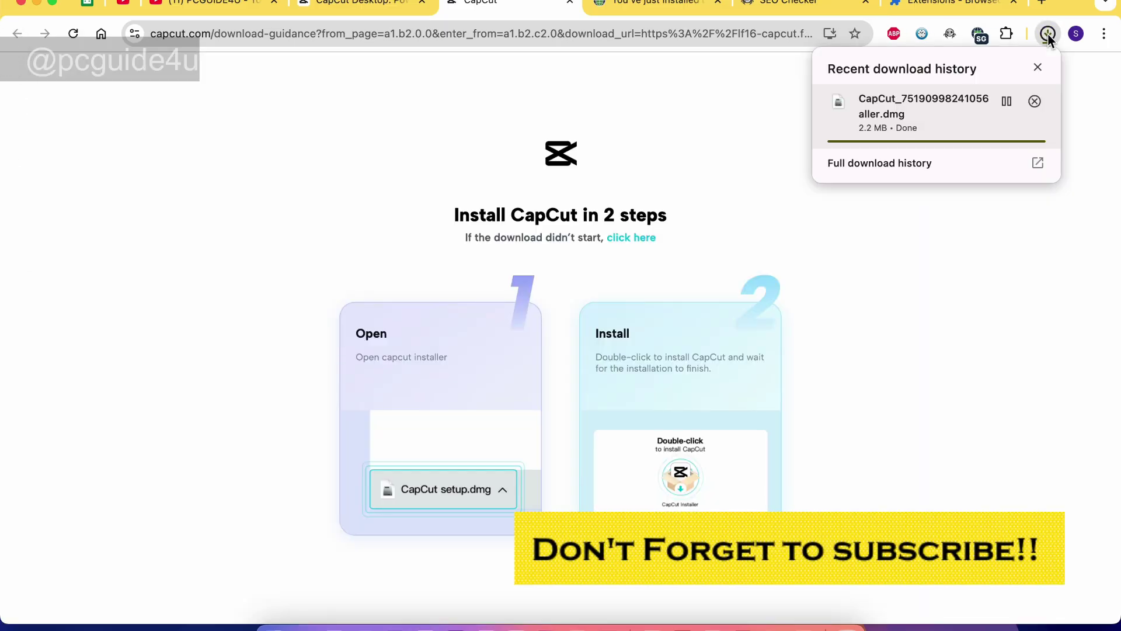
pyautogui.click(892, 108)
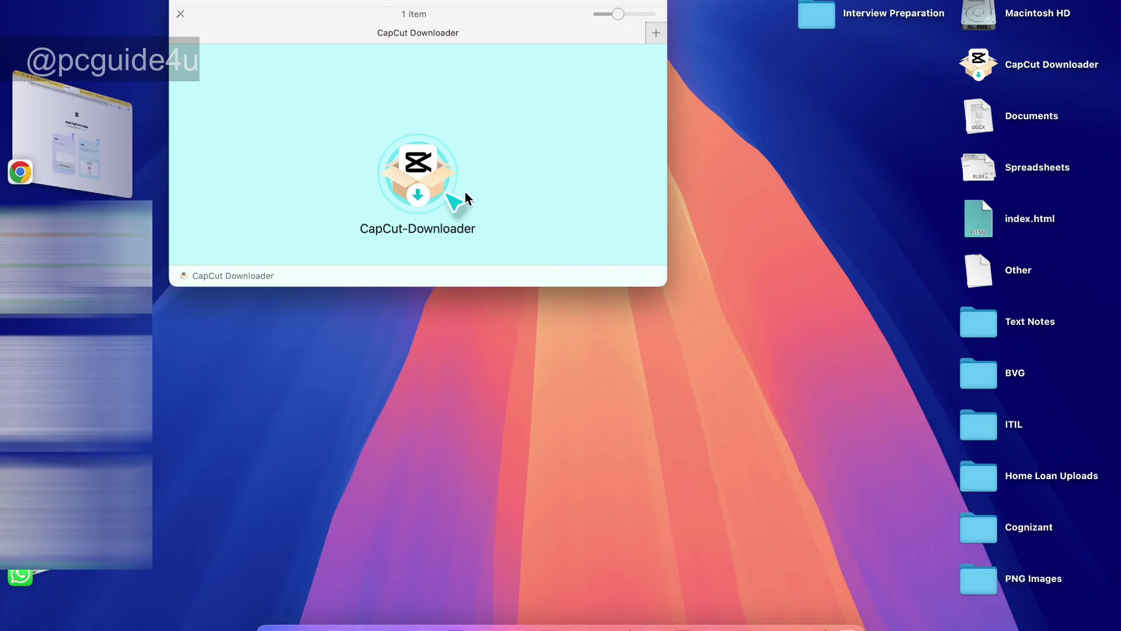
# Run CapCut-Downloader from the disk image, allowing the Gatekeeper prompt, to install and launch CapCut
pyautogui.doubleClick(421, 173)
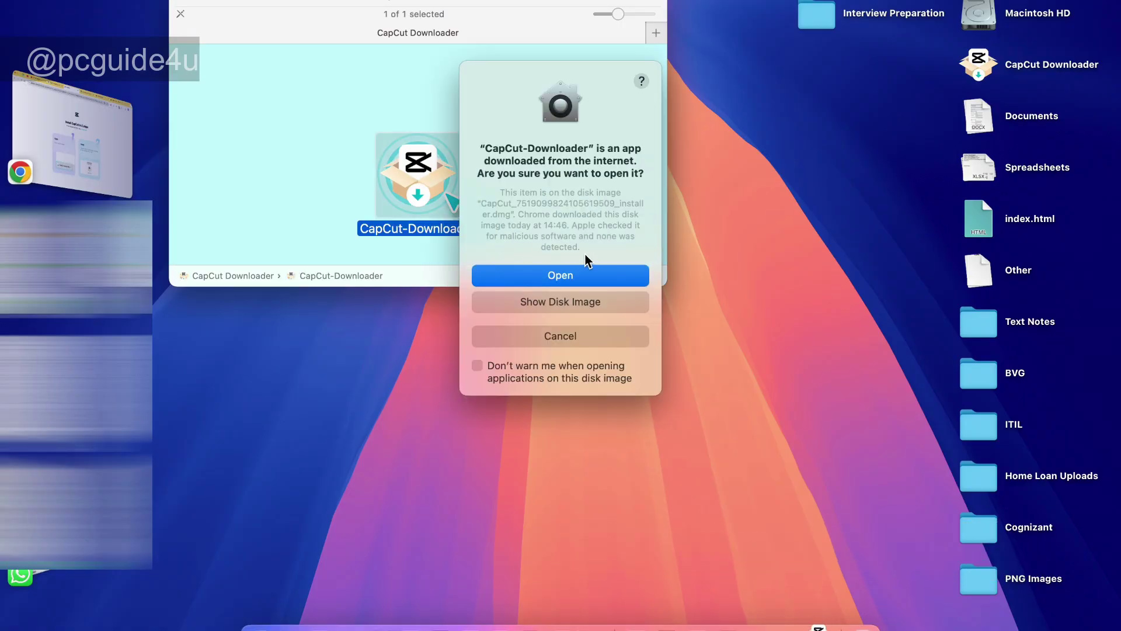
pyautogui.click(565, 279)
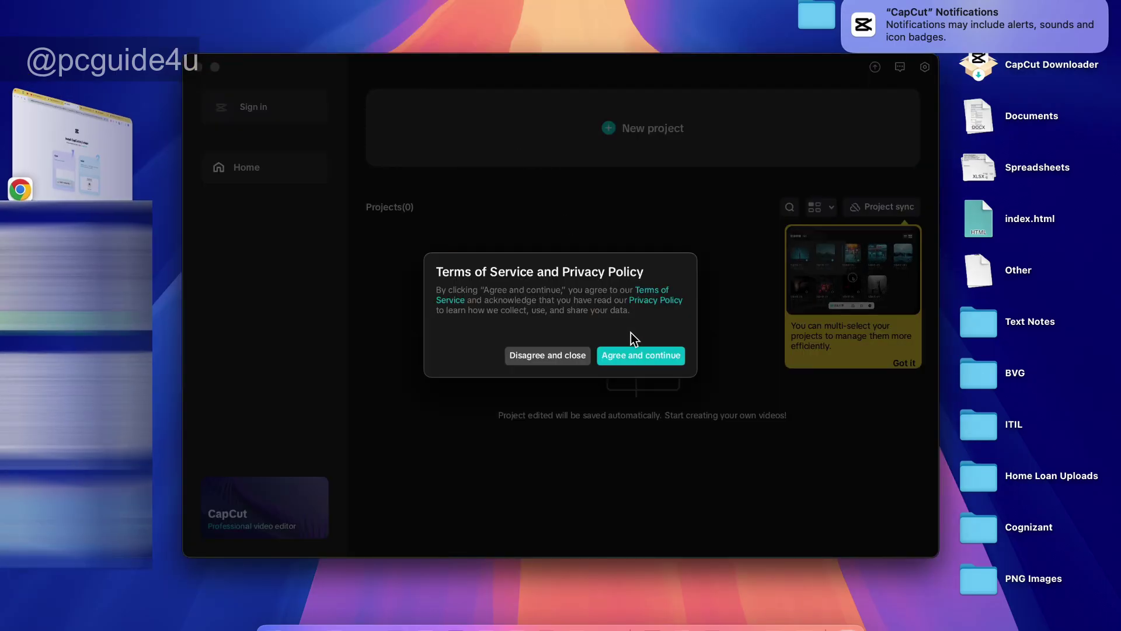
# Accept CapCut's terms and start a new project 0624 with the editor maximised
pyautogui.click(652, 357)
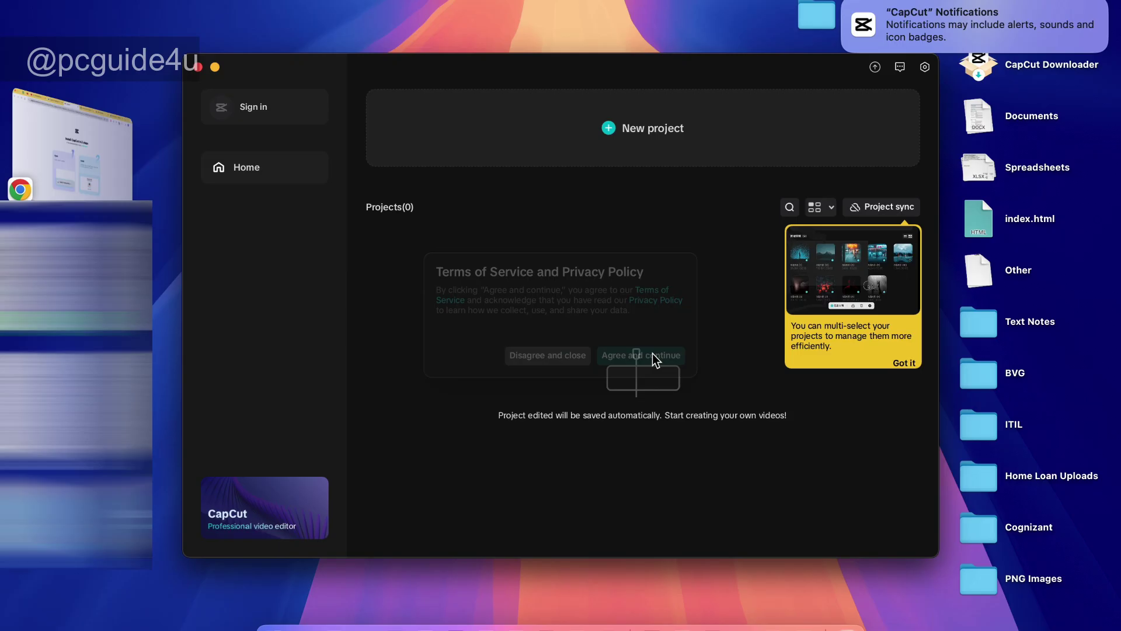
pyautogui.doubleClick(646, 69)
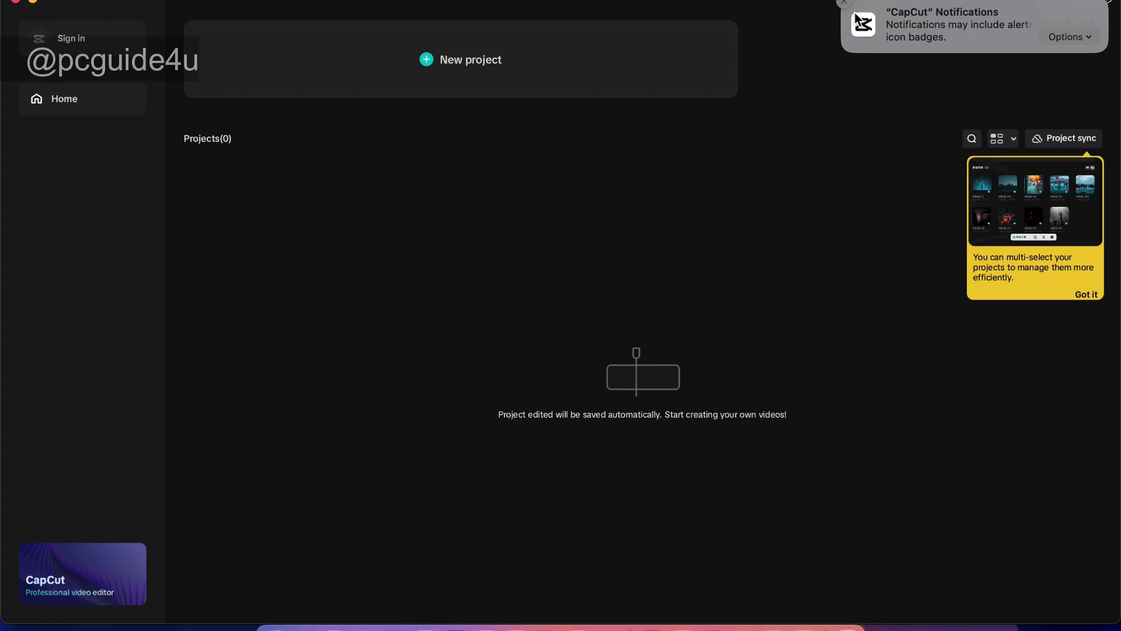
pyautogui.press('F11')
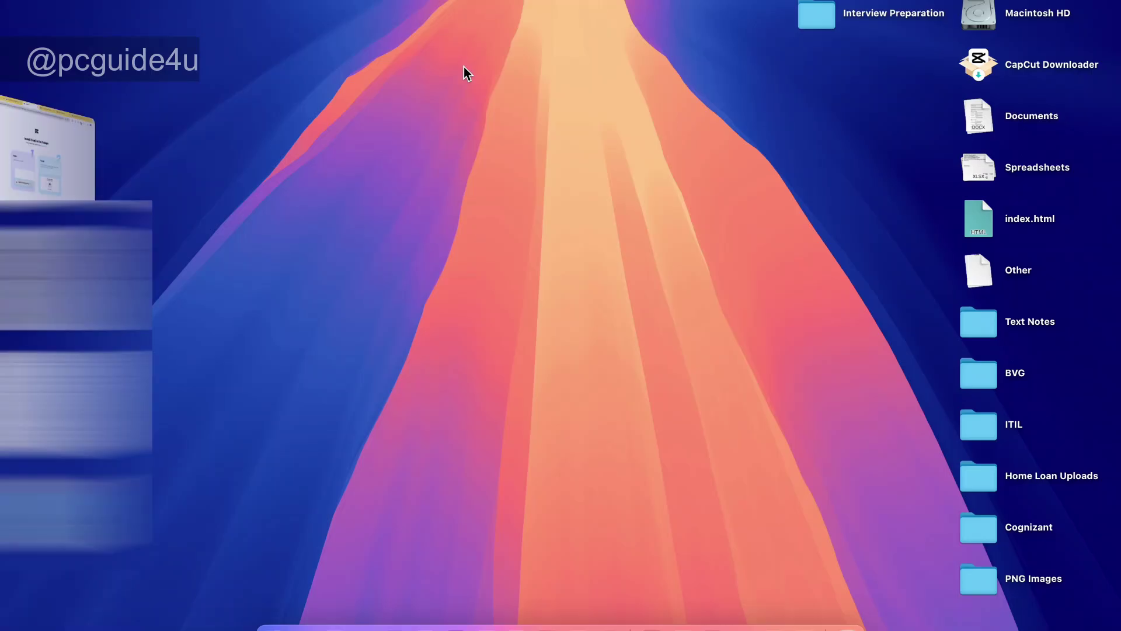
pyautogui.press('F11')
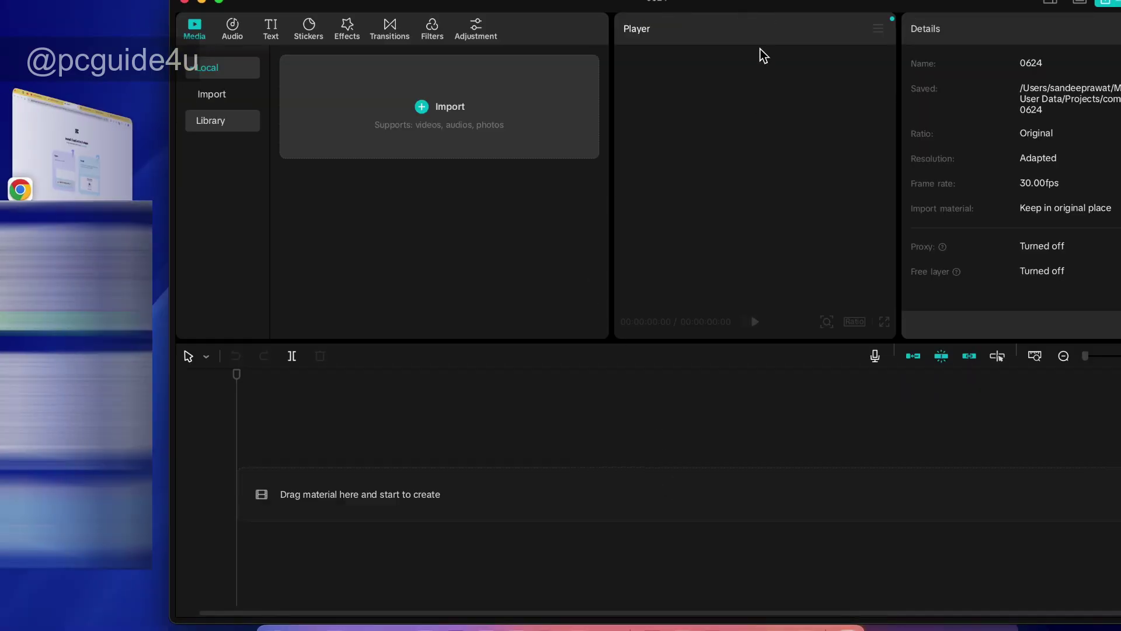
pyautogui.doubleClick(759, 8)
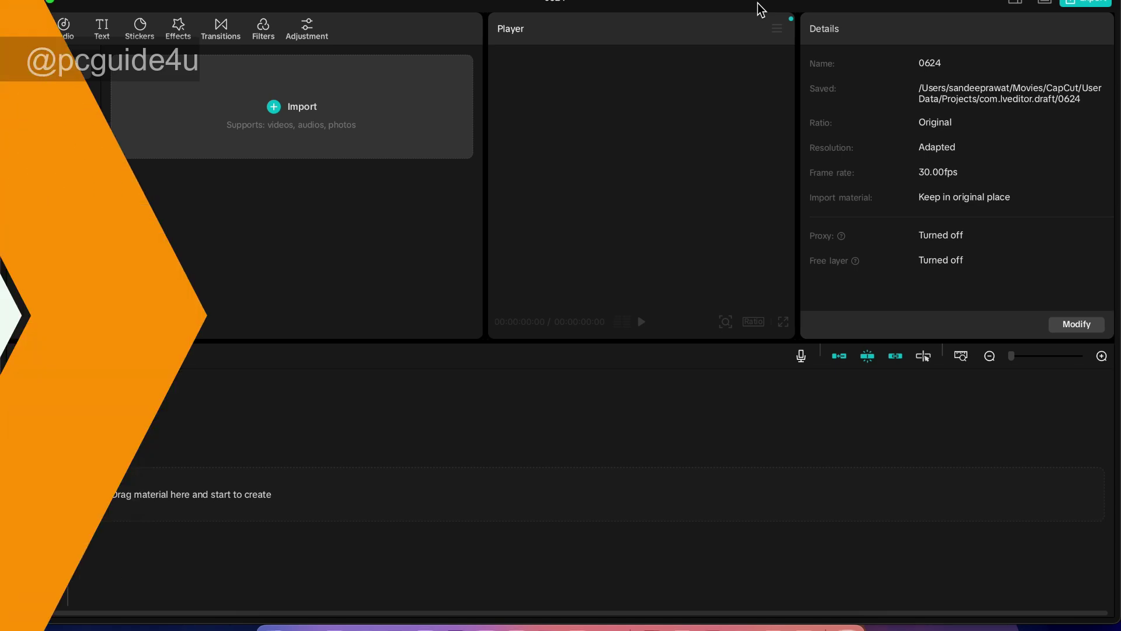